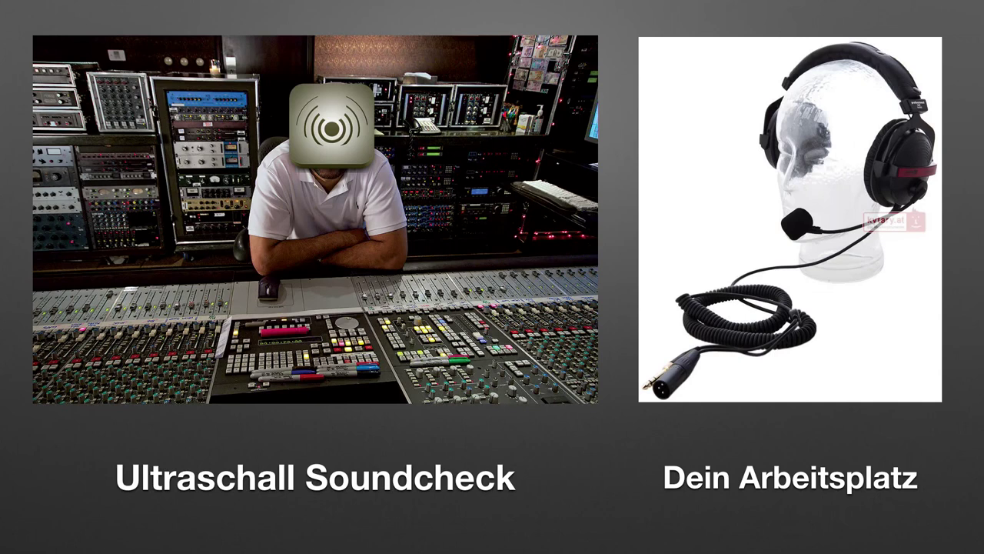
End the slide show at the Demo slide and switch to the REAPER project window
{"action": "key", "text": "Right"}
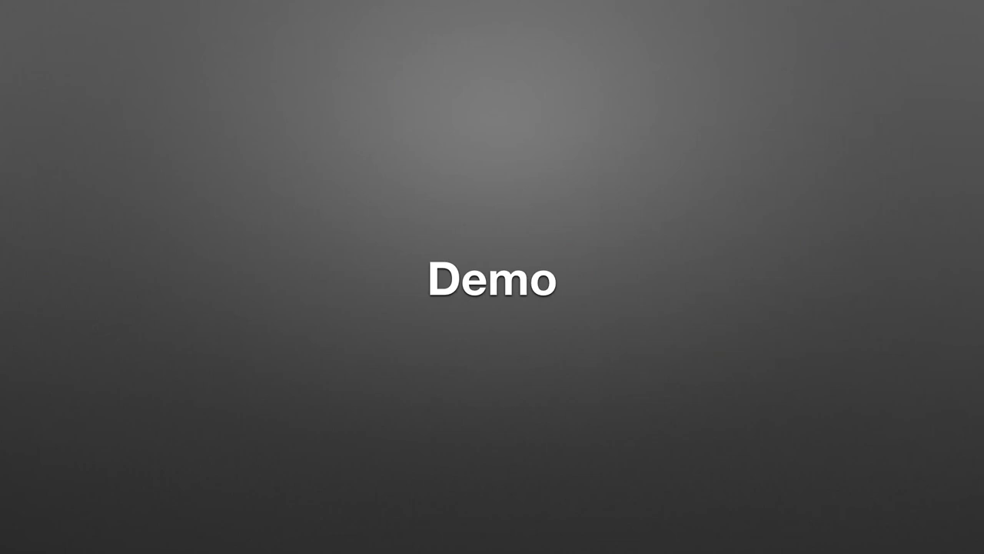
{"action": "key", "text": "Escape"}
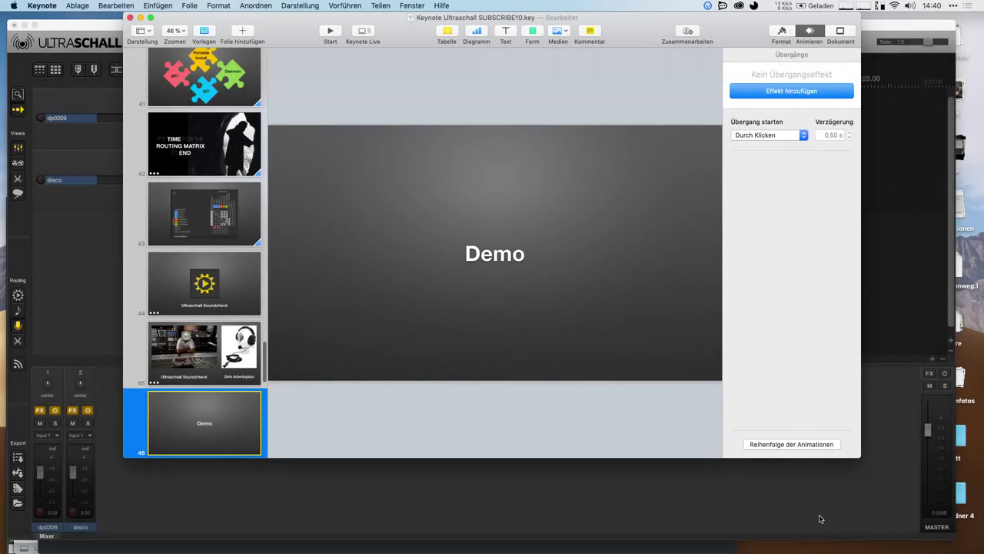
{"action": "left_click", "coordinate": [54, 314]}
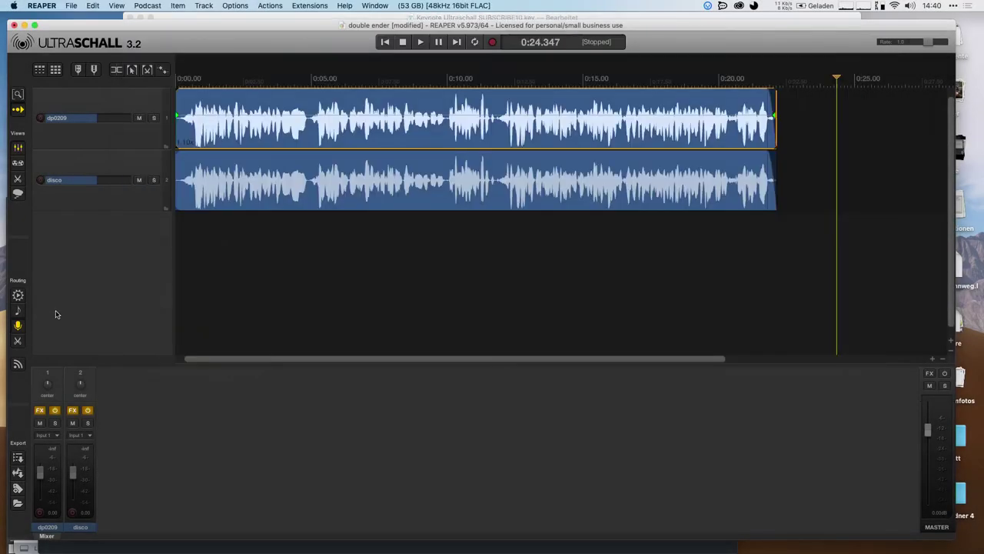
Turn on the automatic routing and delete the two existing tracks, dp0209 and disco
{"action": "left_click", "coordinate": [17, 296]}
{"action": "key", "text": "Delete"}
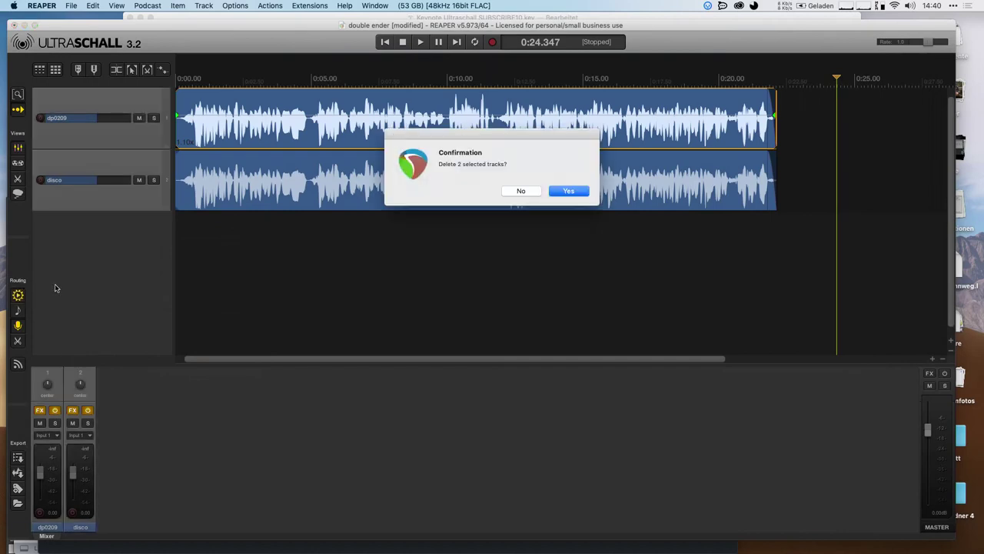
{"action": "left_click", "coordinate": [568, 191]}
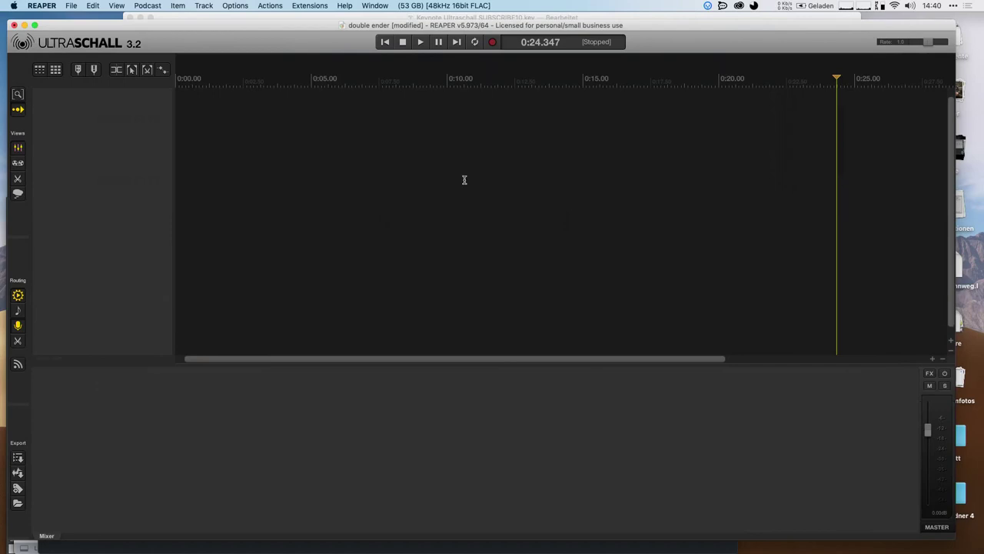
Insert one empty track and show the Routing Matrix as an enlarged floating window beside the track list
{"action": "double_click", "coordinate": [131, 113]}
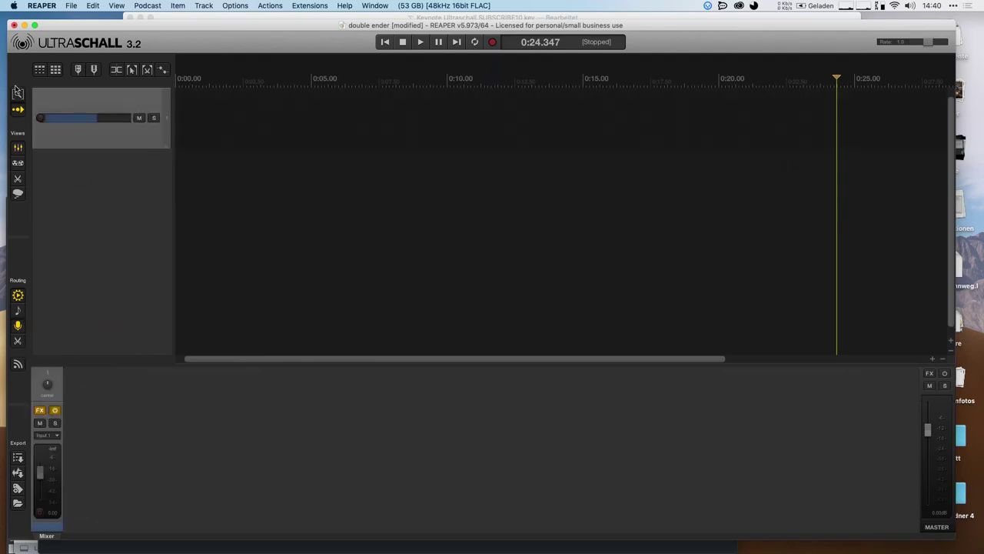
{"action": "left_click", "coordinate": [19, 150]}
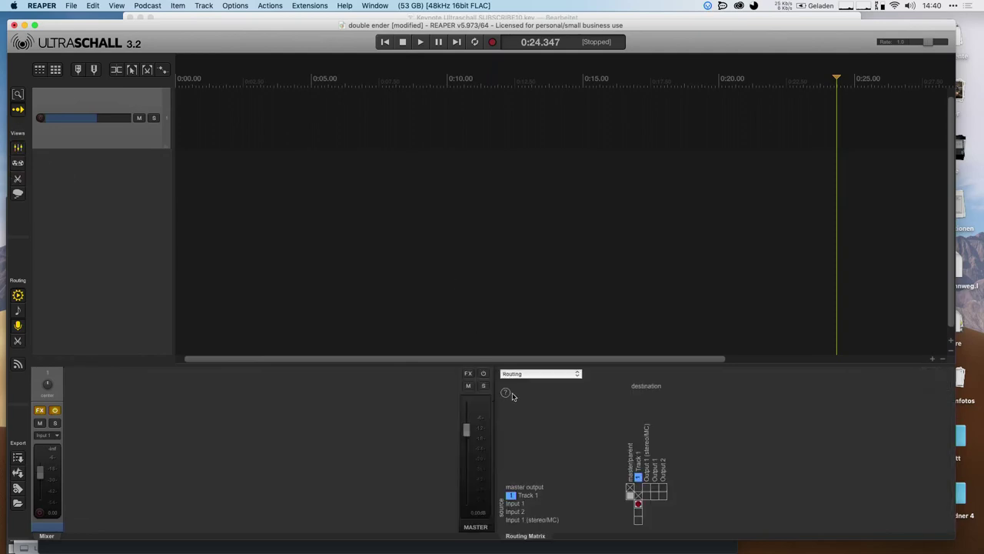
{"action": "right_click", "coordinate": [527, 538]}
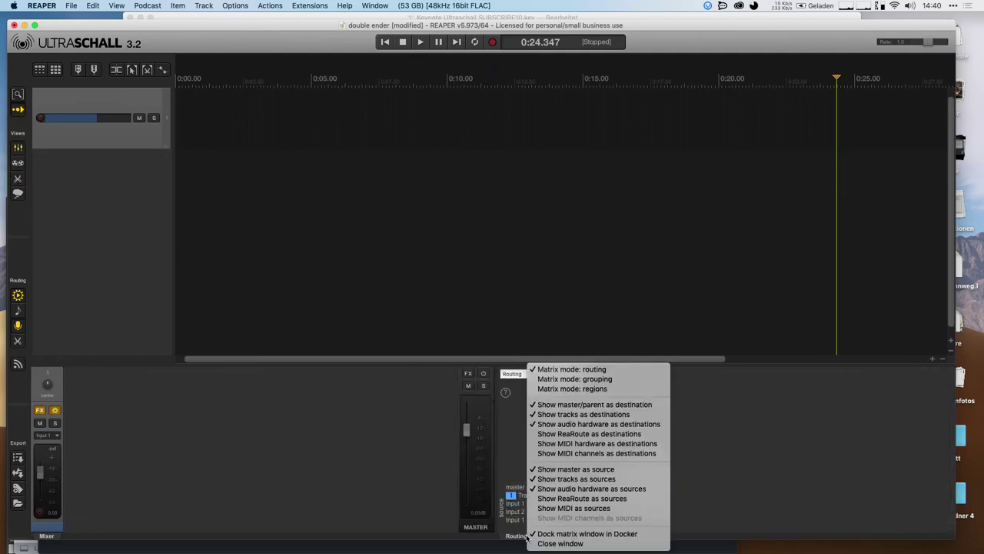
{"action": "left_click", "coordinate": [542, 534]}
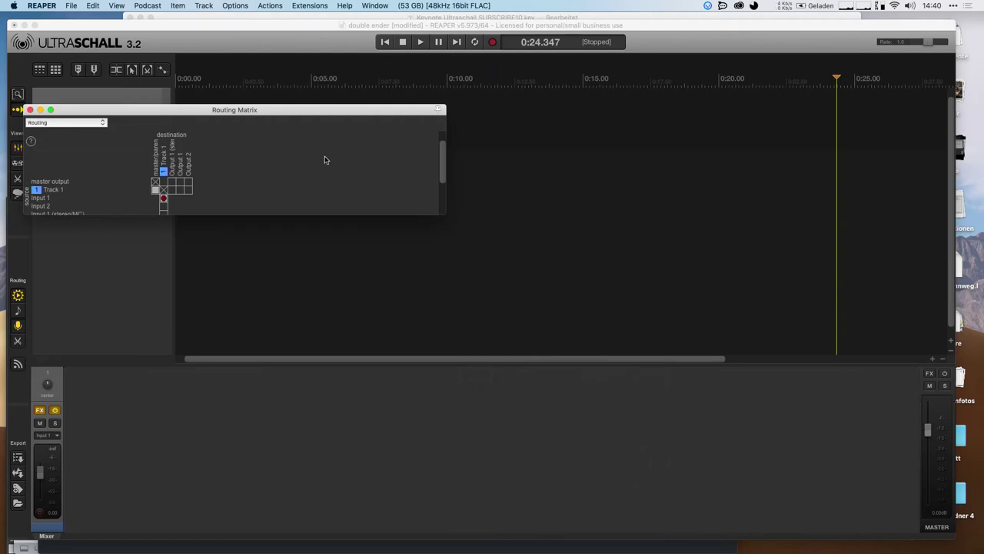
{"action": "left_click_drag", "start_coordinate": [288, 112], "coordinate": [379, 220]}
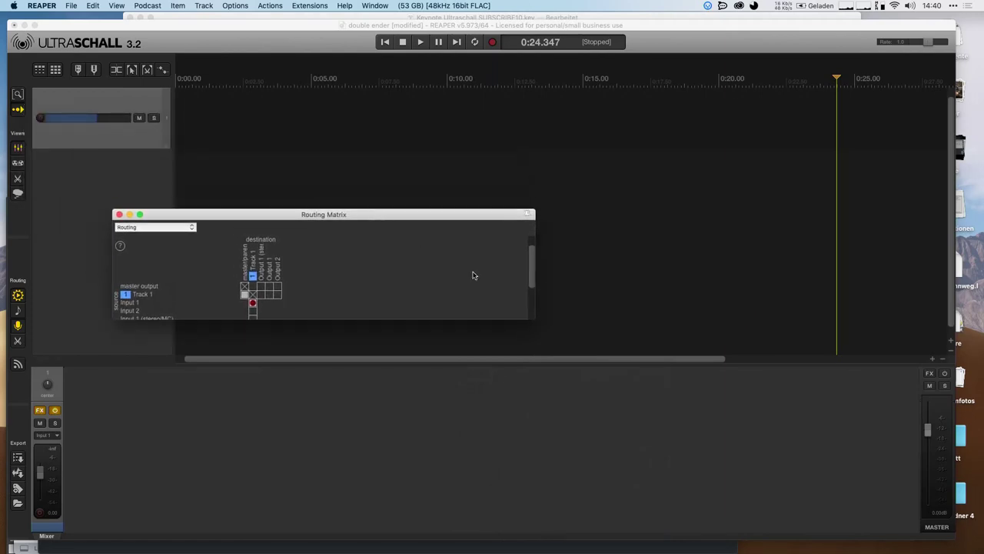
{"action": "left_click_drag", "start_coordinate": [534, 319], "coordinate": [371, 497]}
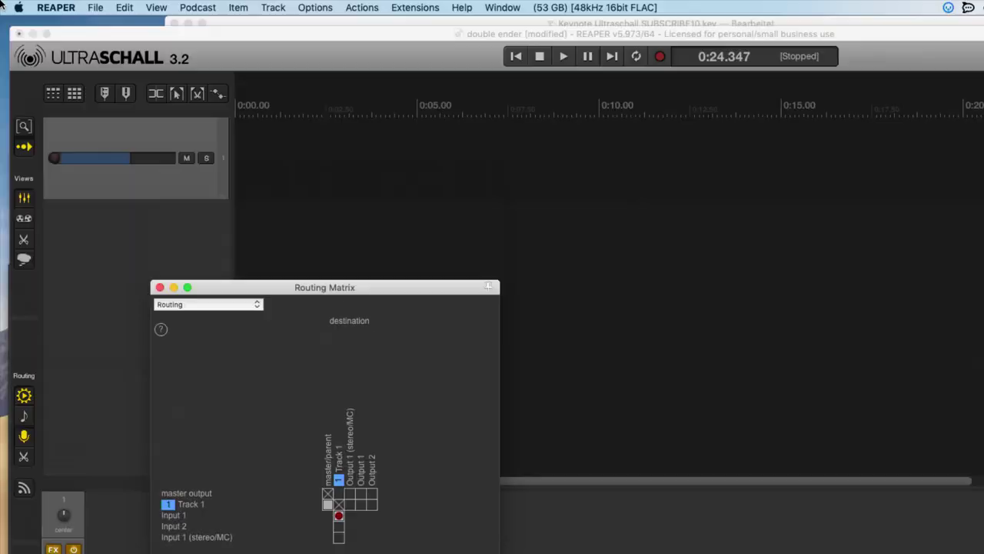
{"action": "left_click_drag", "start_coordinate": [329, 288], "coordinate": [396, 223]}
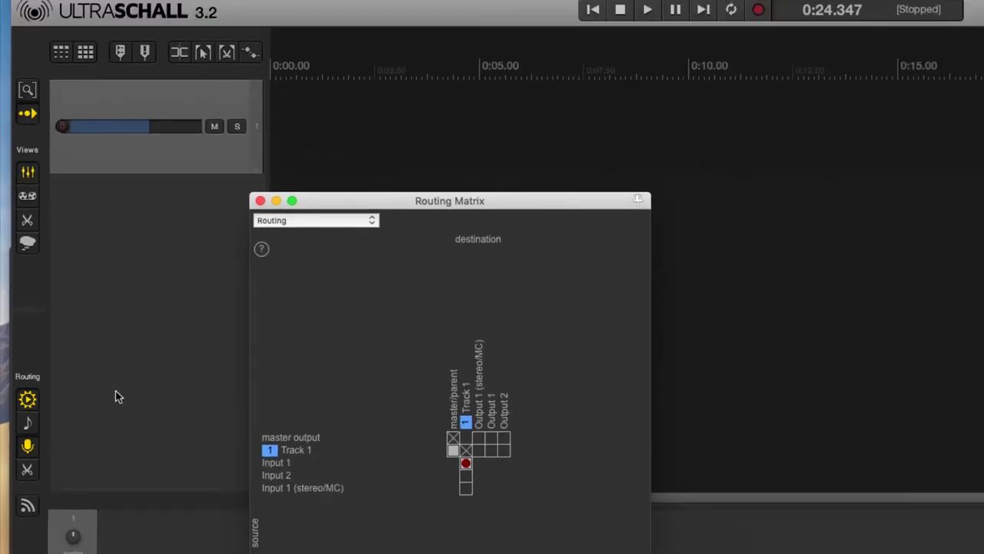
Add a second empty track and a StudioLink track, placing StudioLink at the head of the track list
{"action": "double_click", "coordinate": [169, 204]}
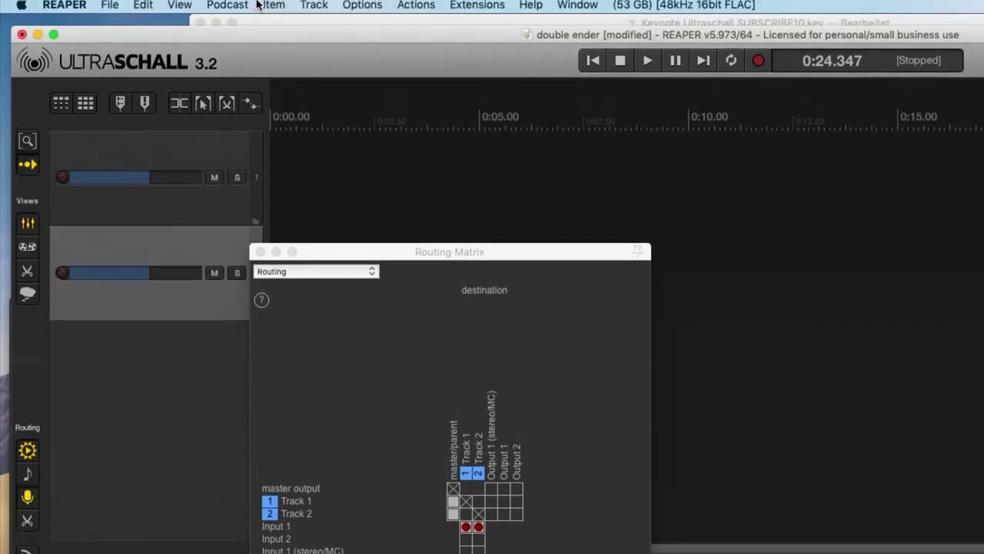
{"action": "left_click", "coordinate": [224, 6]}
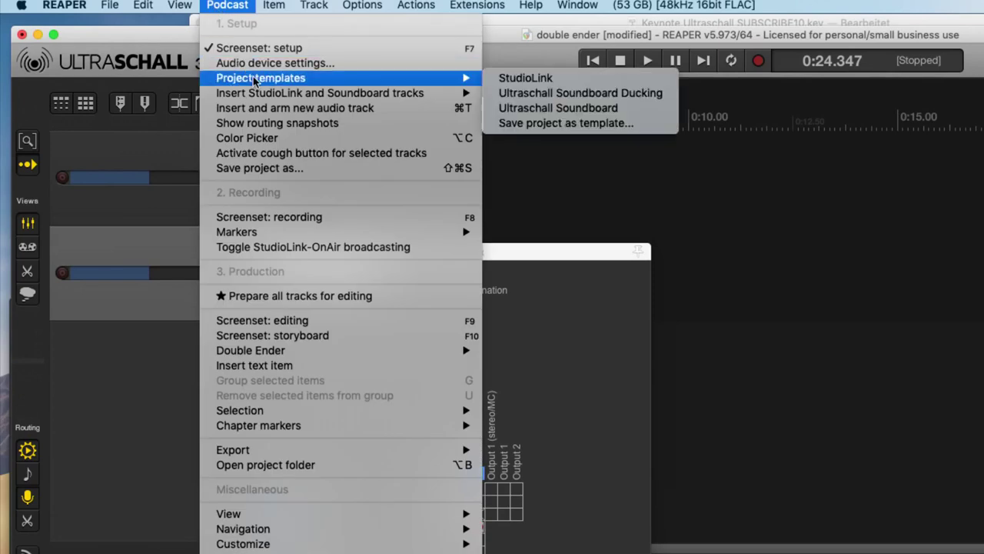
{"action": "mouse_move", "coordinate": [256, 93]}
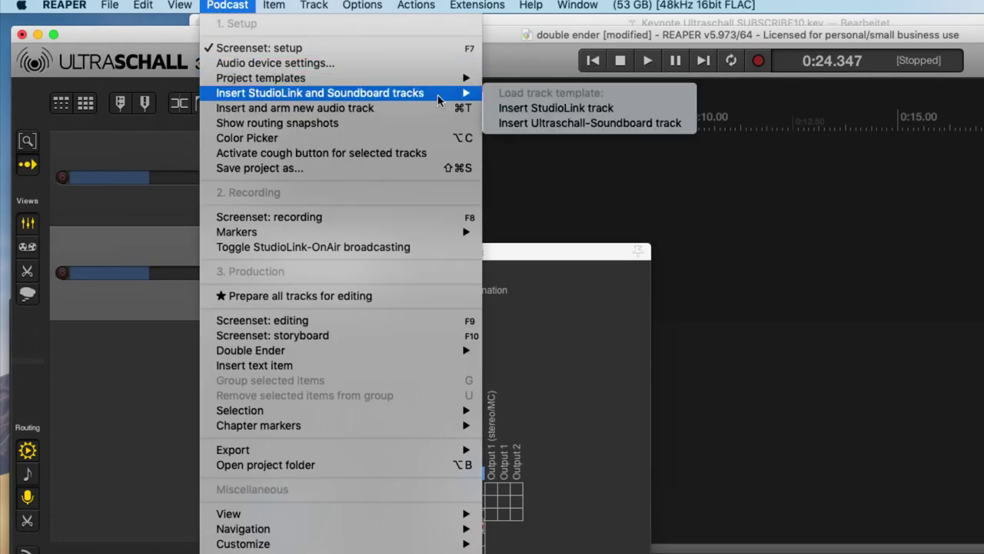
{"action": "left_click", "coordinate": [532, 108]}
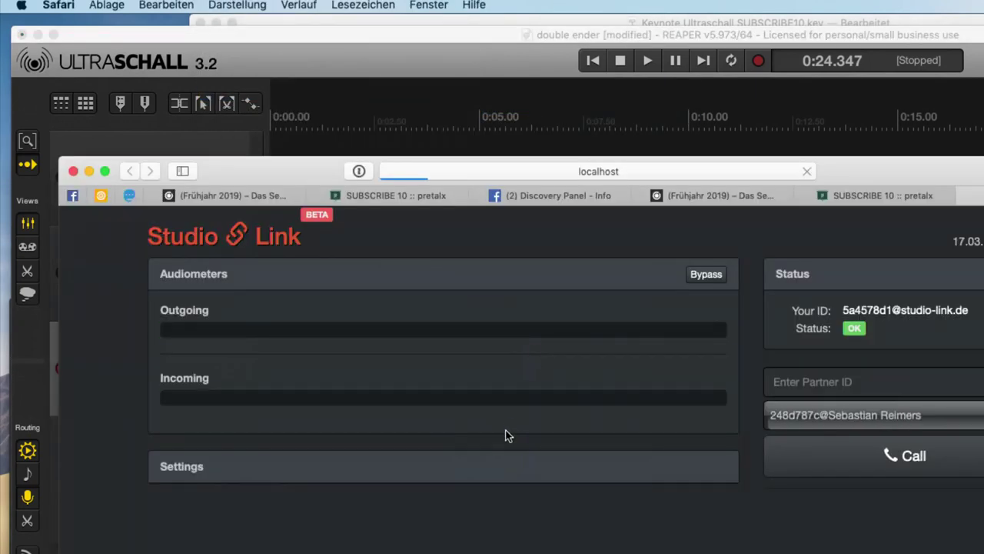
{"action": "left_click", "coordinate": [359, 44]}
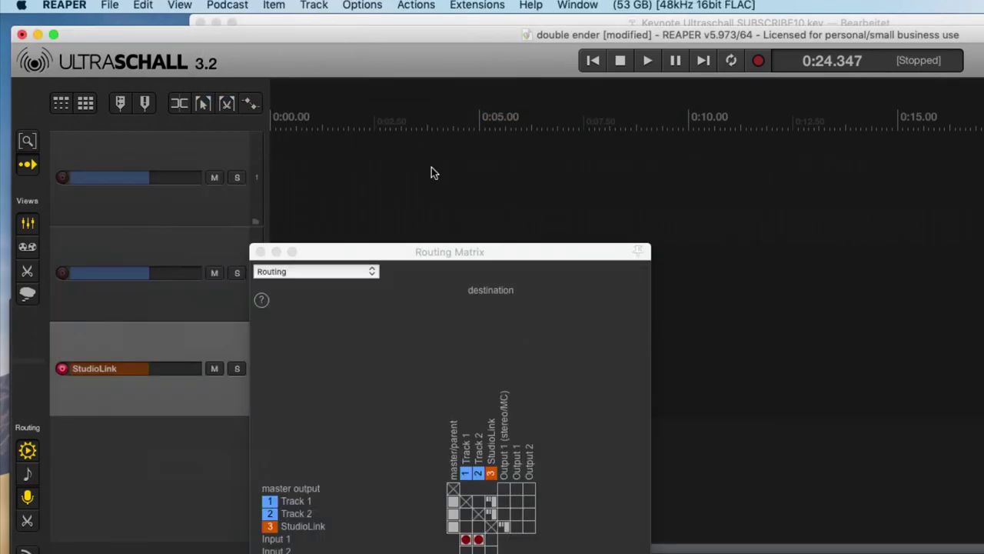
{"action": "left_click", "coordinate": [504, 526]}
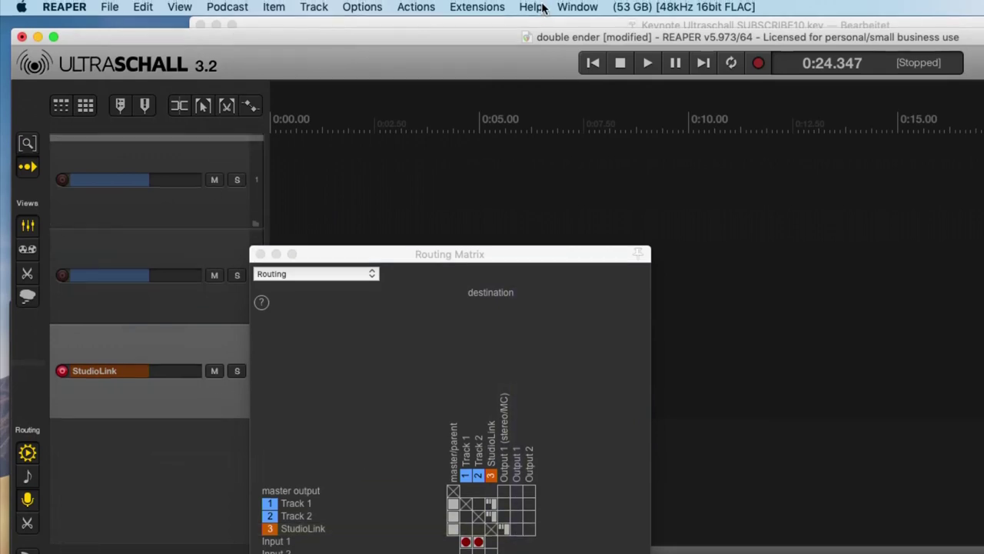
Insert an Ultraschall-Soundboard track and reposition the Routing Matrix window so all its rows can be read
{"action": "left_click", "coordinate": [233, 7]}
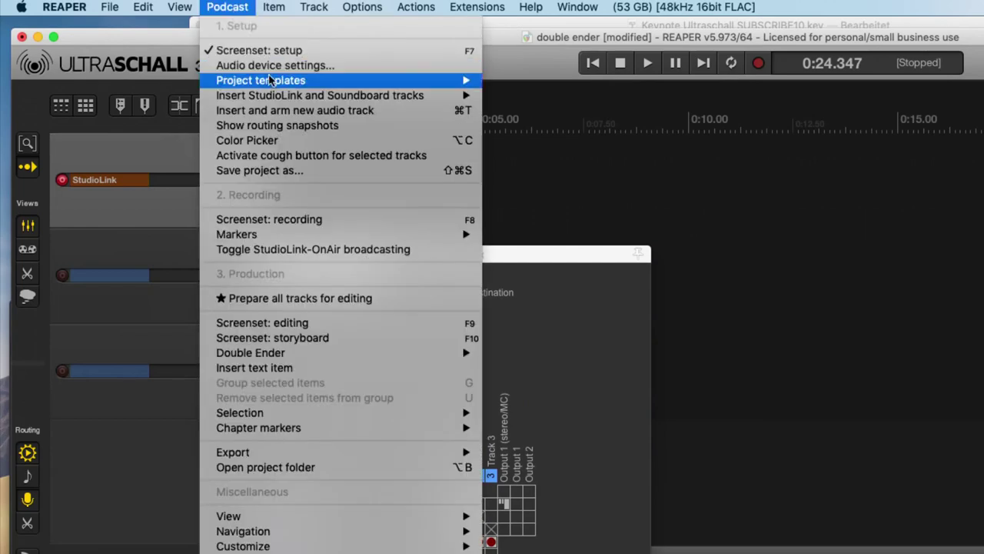
{"action": "mouse_move", "coordinate": [277, 95]}
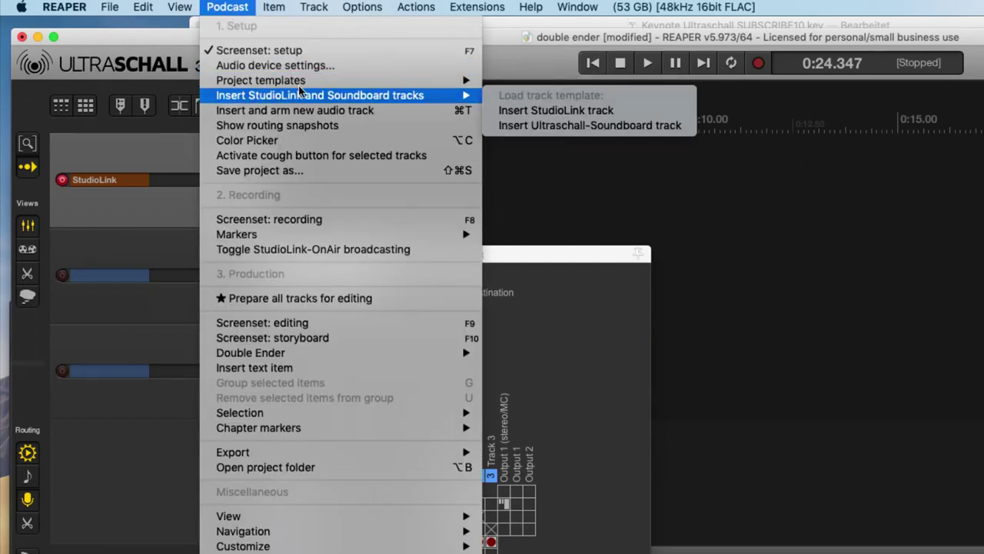
{"action": "left_click", "coordinate": [546, 125]}
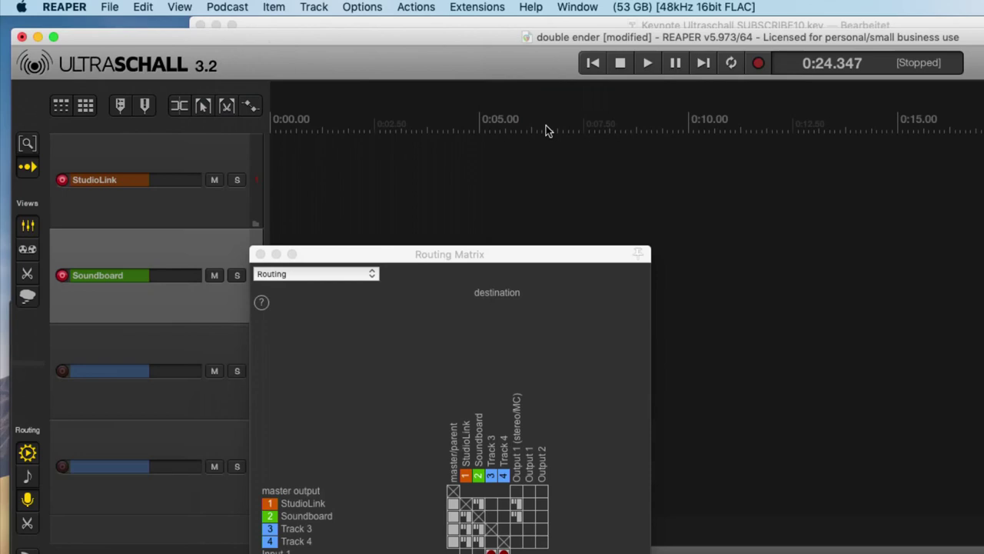
{"action": "left_click_drag", "start_coordinate": [468, 259], "coordinate": [521, 201]}
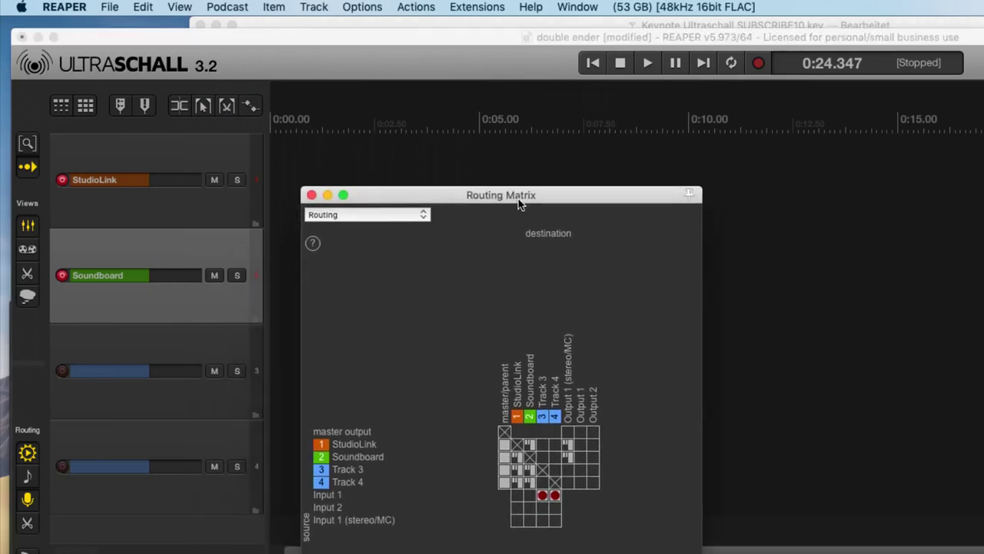
Insert another Ultraschall-Soundboard track below the first one
{"action": "left_click", "coordinate": [228, 8]}
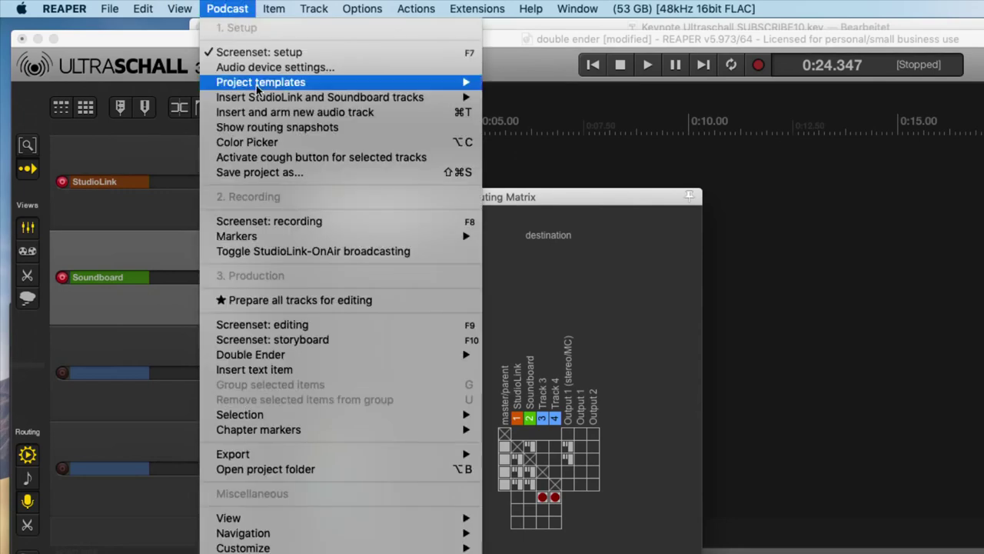
{"action": "mouse_move", "coordinate": [279, 98]}
{"action": "left_click", "coordinate": [568, 127]}
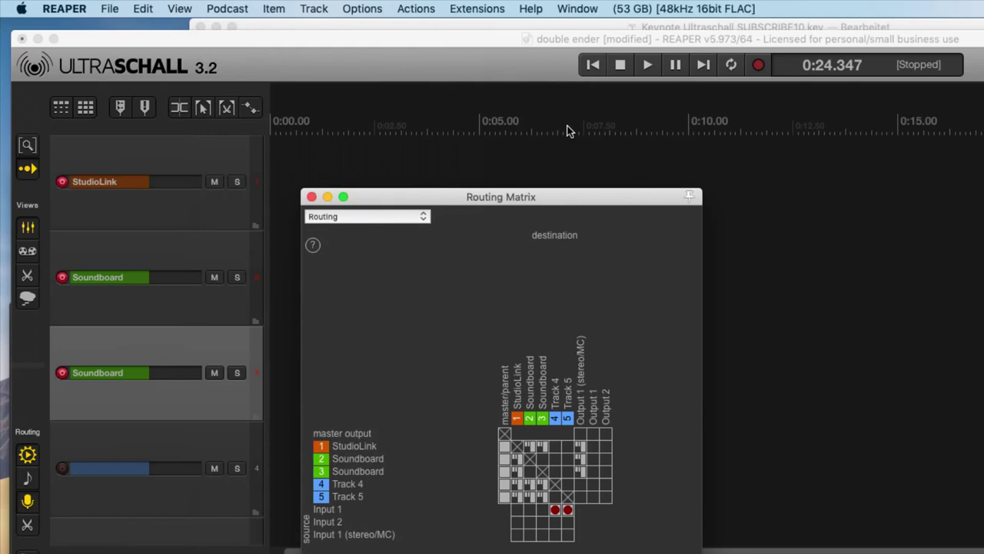
Switch the routing to the music-note (preshow) preset and delete the second Soundboard track
{"action": "left_click", "coordinate": [28, 480]}
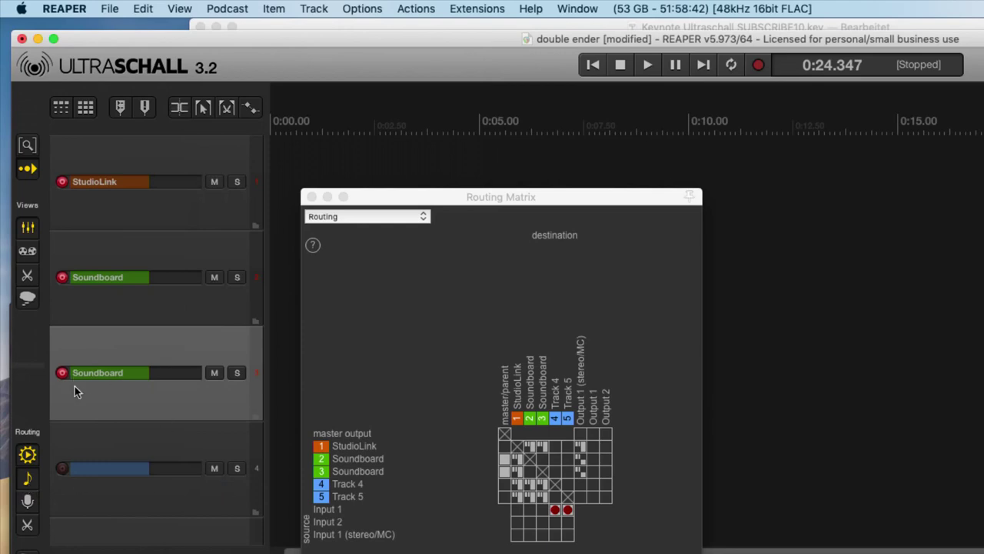
{"action": "key", "text": "Delete"}
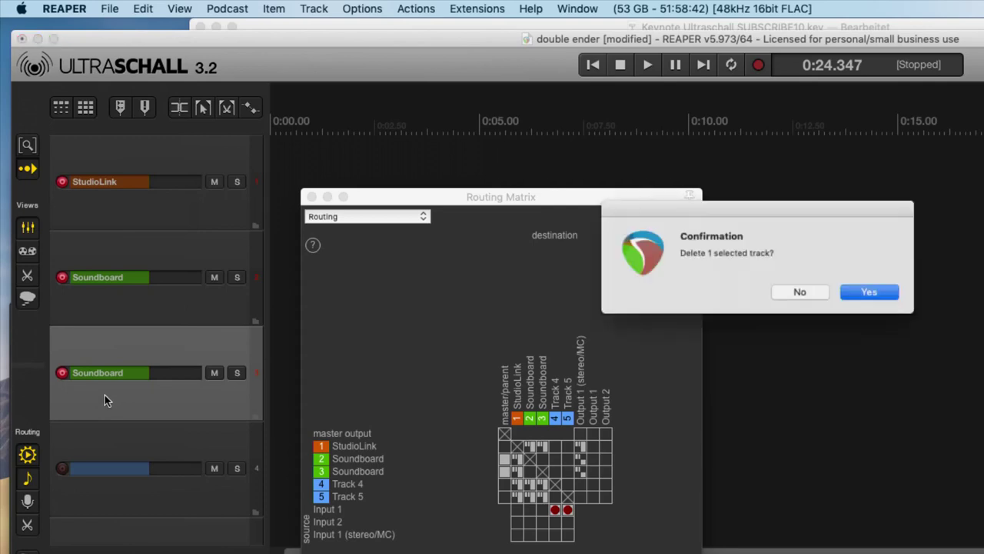
{"action": "left_click", "coordinate": [876, 294]}
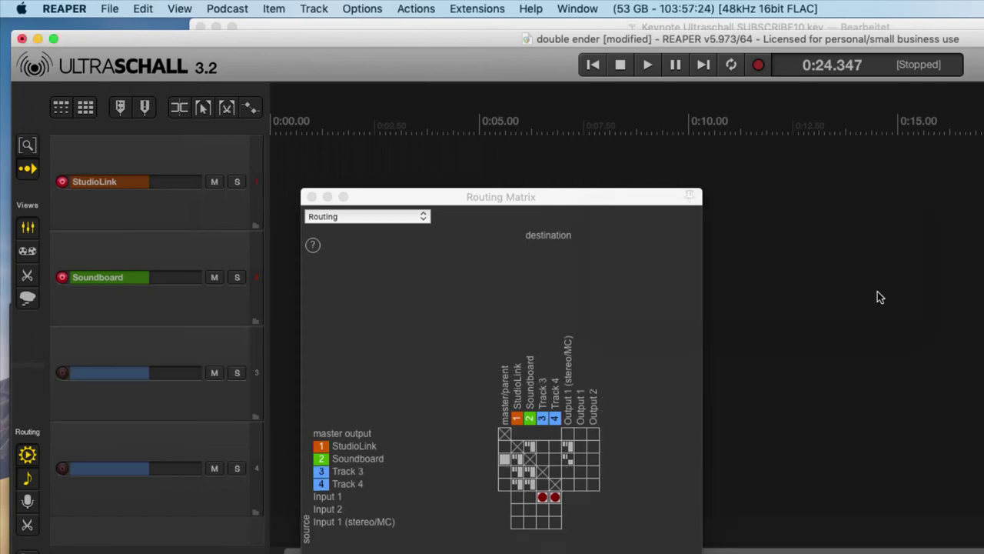
Insert a second StudioLink track between the two empty tracks
{"action": "left_click", "coordinate": [227, 9]}
{"action": "mouse_move", "coordinate": [265, 84]}
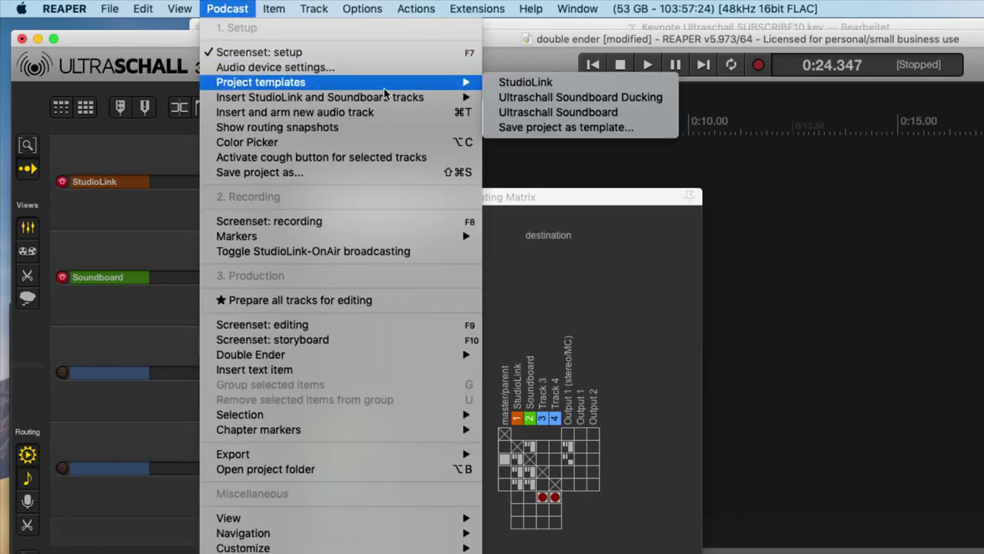
{"action": "mouse_move", "coordinate": [476, 98]}
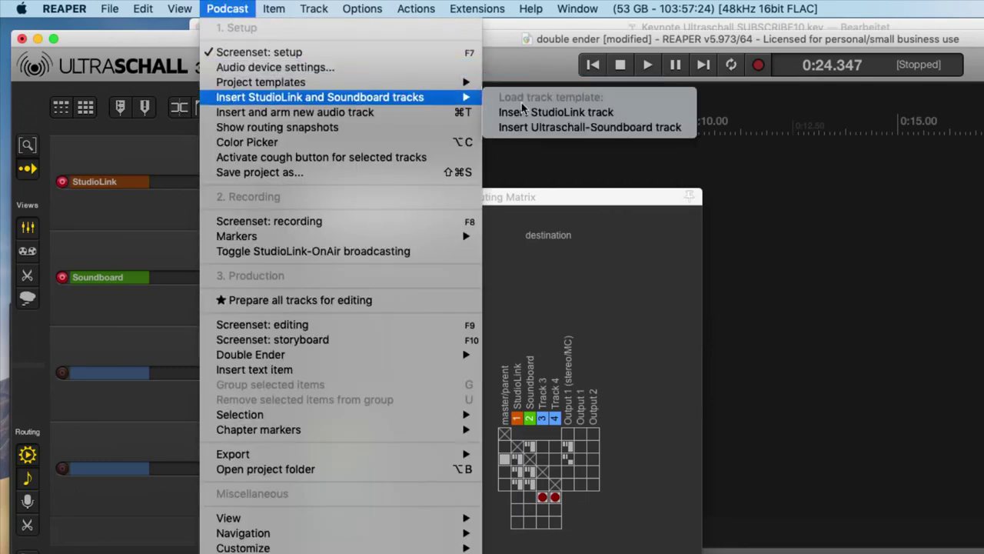
{"action": "left_click", "coordinate": [554, 116]}
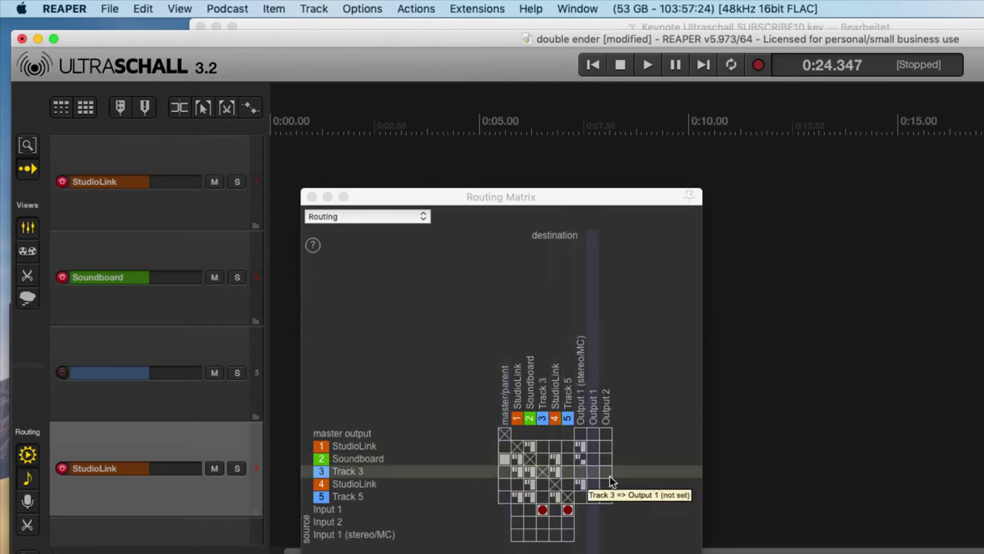
Switch the routing to the recording preset and from there to the editing preset
{"action": "left_click", "coordinate": [28, 502]}
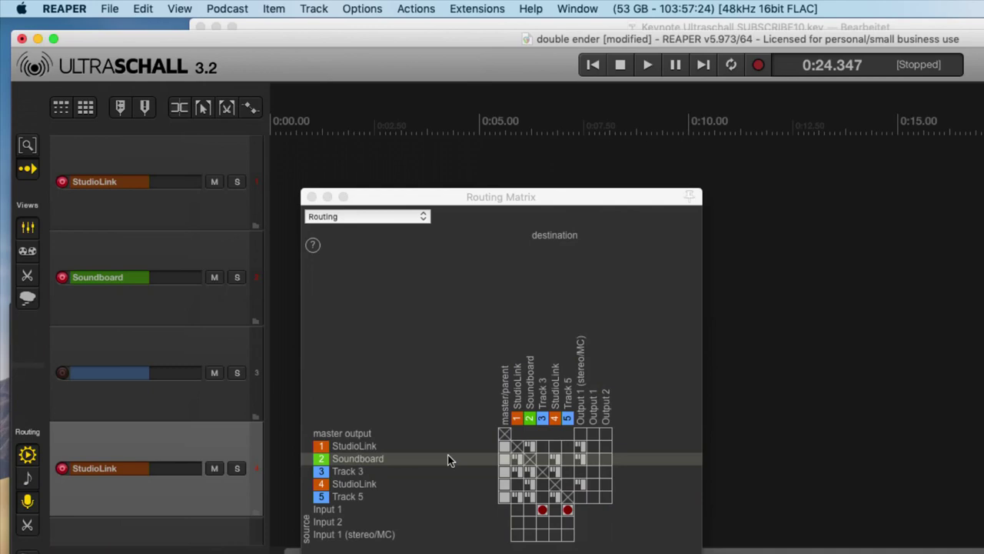
{"action": "left_click", "coordinate": [28, 525]}
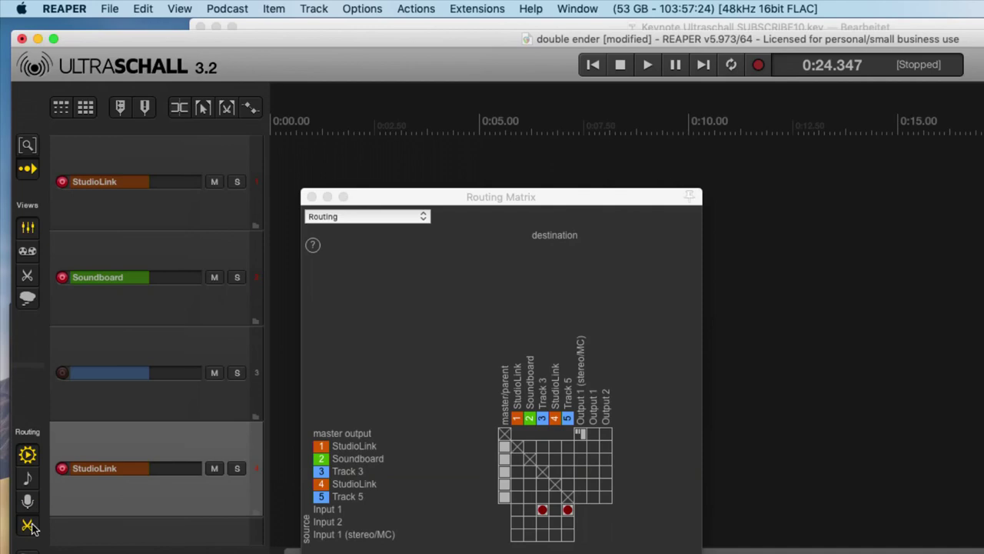
Close the floating Routing Matrix window and show the matrix docked beside the mixer again
{"action": "left_click", "coordinate": [311, 197]}
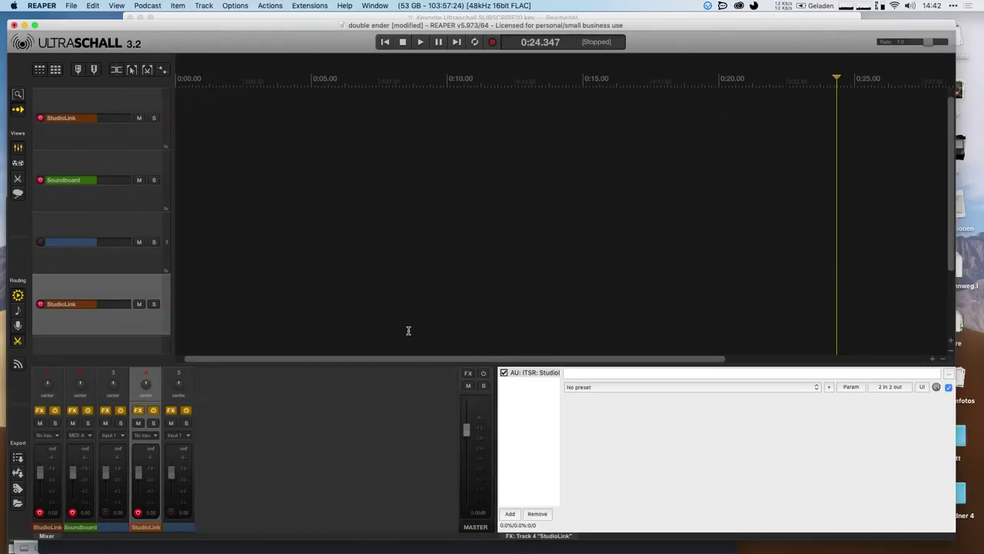
{"action": "right_click", "coordinate": [541, 540]}
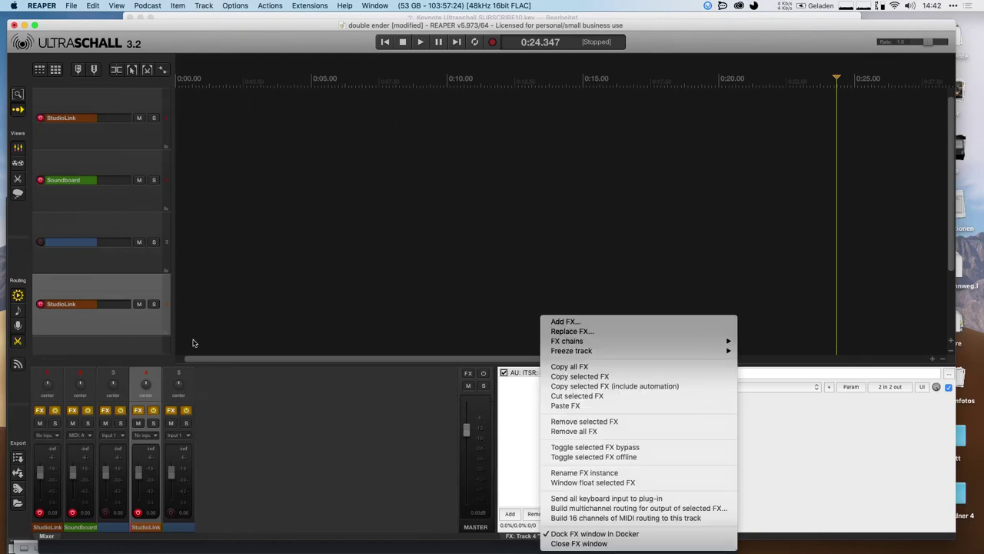
{"action": "left_click", "coordinate": [19, 154]}
{"action": "left_click", "coordinate": [19, 154]}
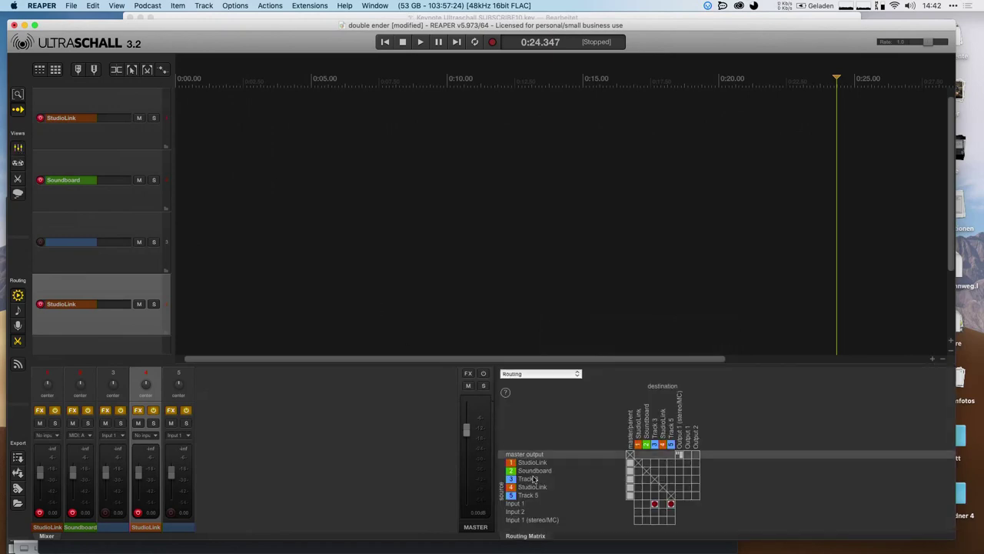
Enlarge the docked Routing Matrix by narrowing the mixer beside it
{"action": "right_click", "coordinate": [537, 541]}
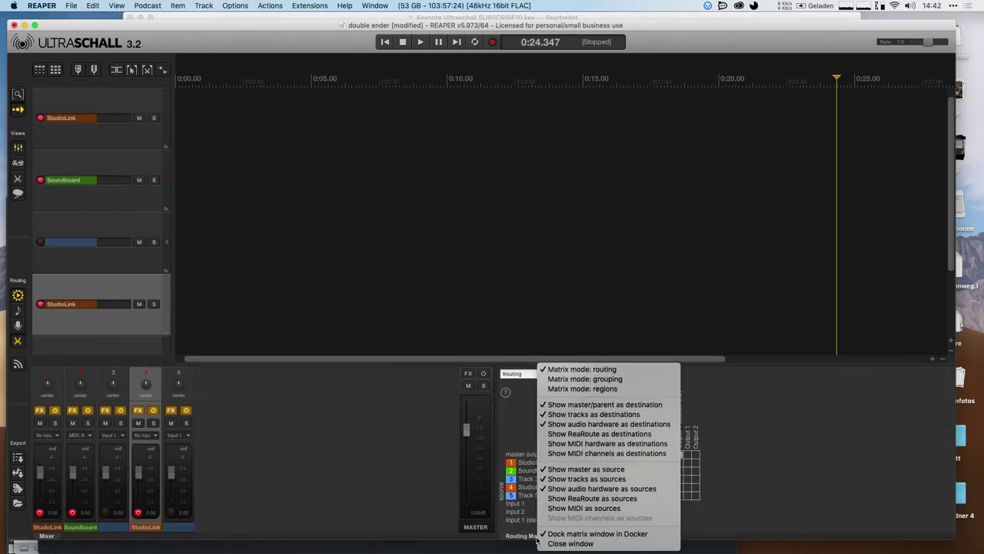
{"action": "left_click", "coordinate": [416, 478]}
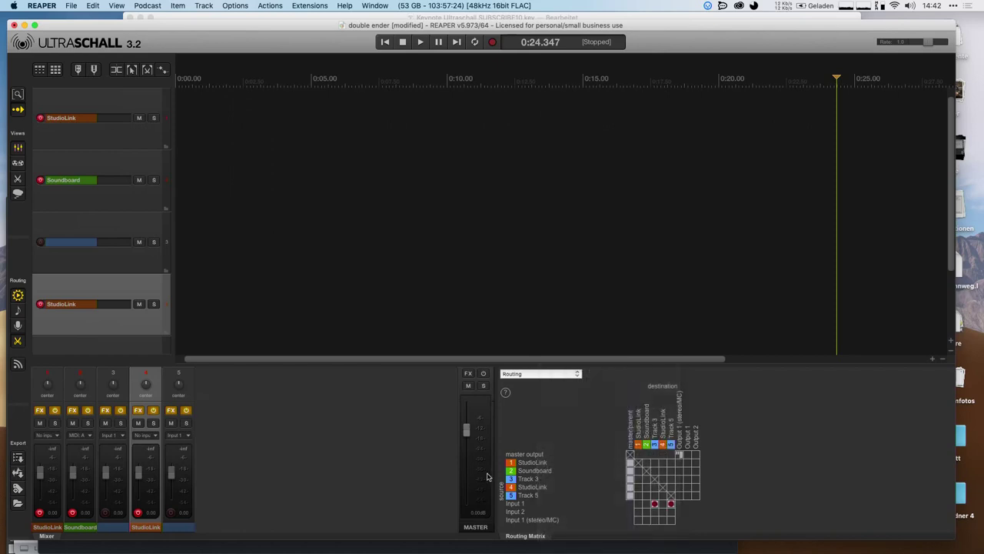
{"action": "left_click_drag", "start_coordinate": [495, 433], "coordinate": [310, 422]}
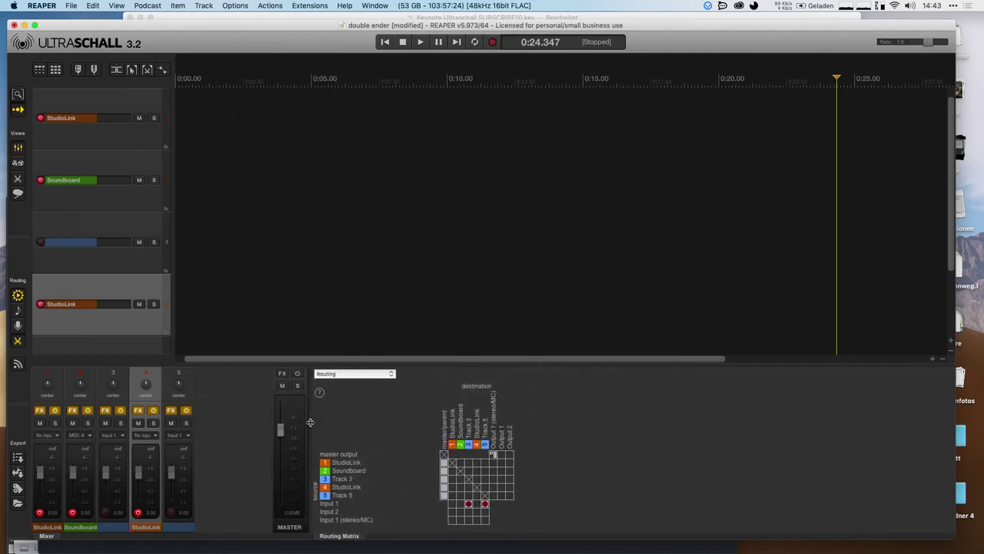
Manually route the Soundboard to the second StudioLink track and Track 5, and Track 3 to Output 1 (stereo/MC), with automatic routing off
{"action": "left_click", "coordinate": [478, 463]}
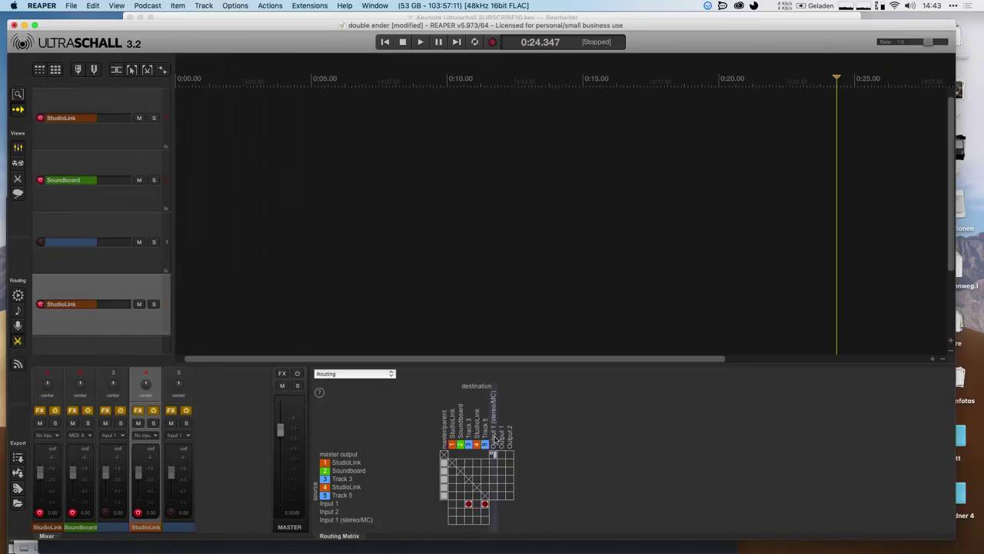
{"action": "left_click", "coordinate": [484, 470]}
{"action": "left_click", "coordinate": [493, 478]}
{"action": "left_click", "coordinate": [477, 470]}
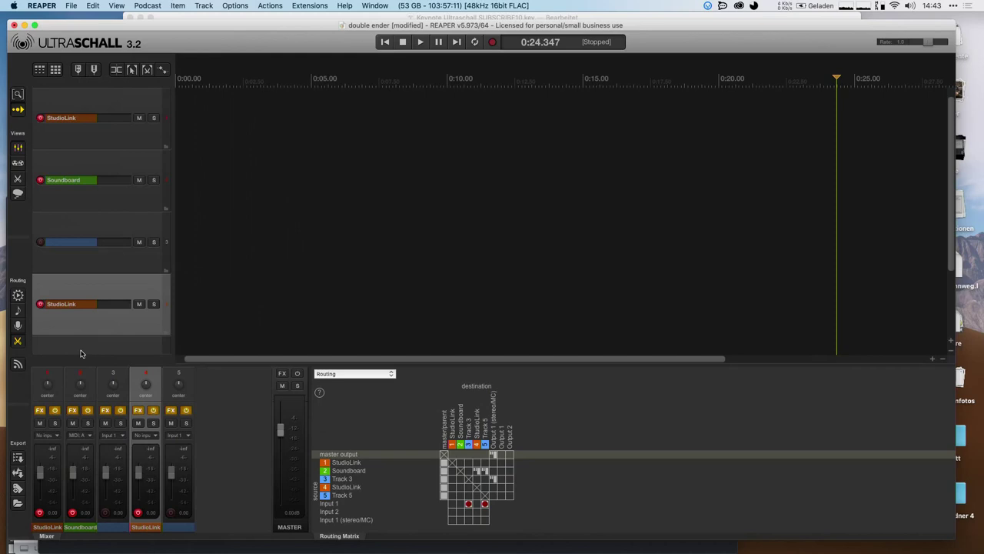
Apply the preshow routing preset and replace it with the recording preset while automatic routing is off
{"action": "left_click", "coordinate": [18, 313]}
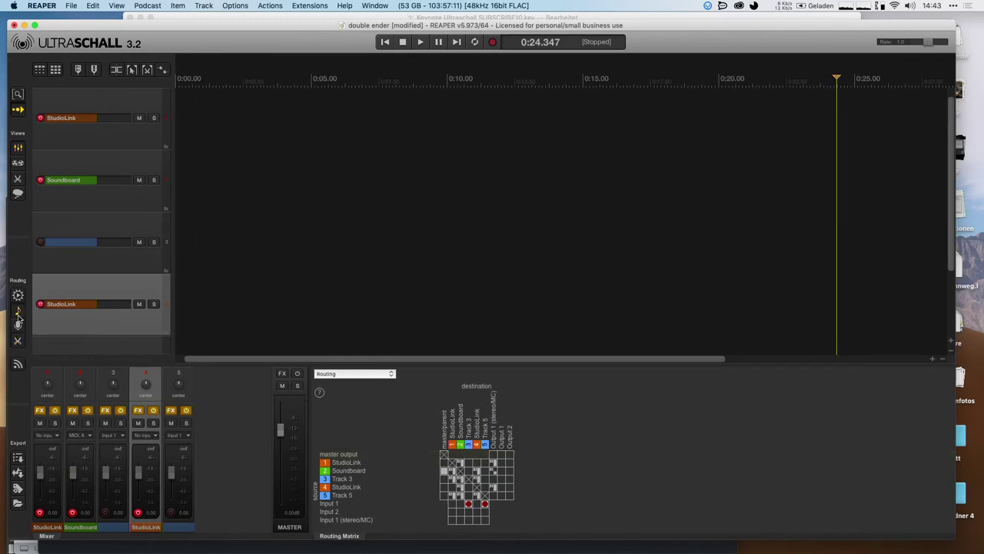
{"action": "left_click", "coordinate": [19, 326]}
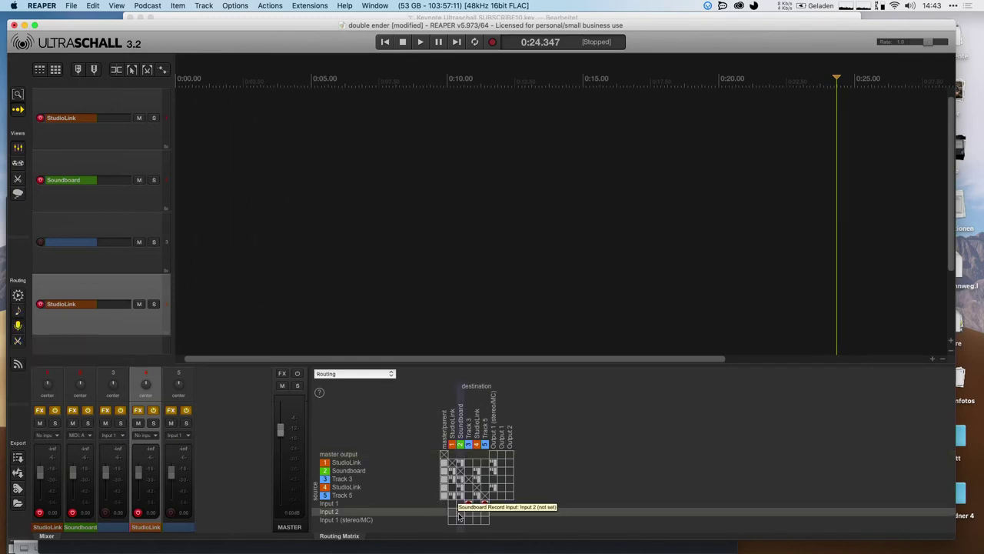
Close the Routing Snapshots window and turn the automatic routing mode back on
{"action": "left_click", "coordinate": [19, 283]}
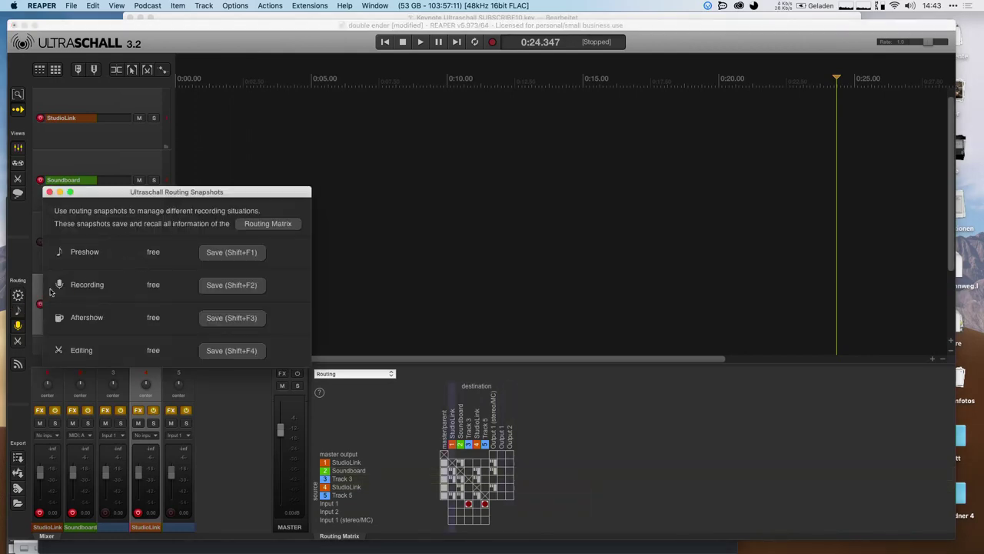
{"action": "left_click", "coordinate": [49, 192]}
{"action": "left_click", "coordinate": [18, 295]}
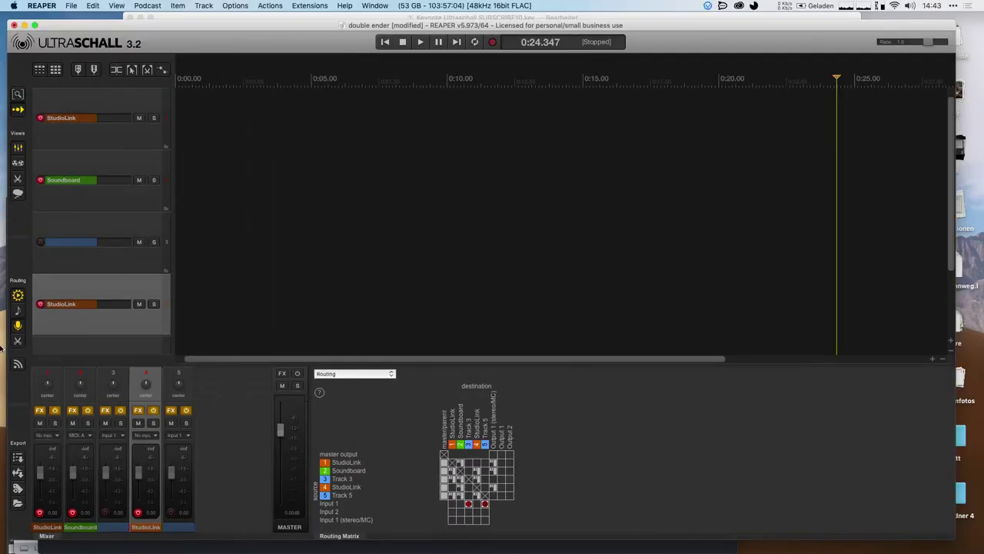
Switch to the Keynote presentation and advance past the Ultraschall Soundcheck slide to the Feature-Timeline slide
{"action": "key", "text": "super+Tab"}
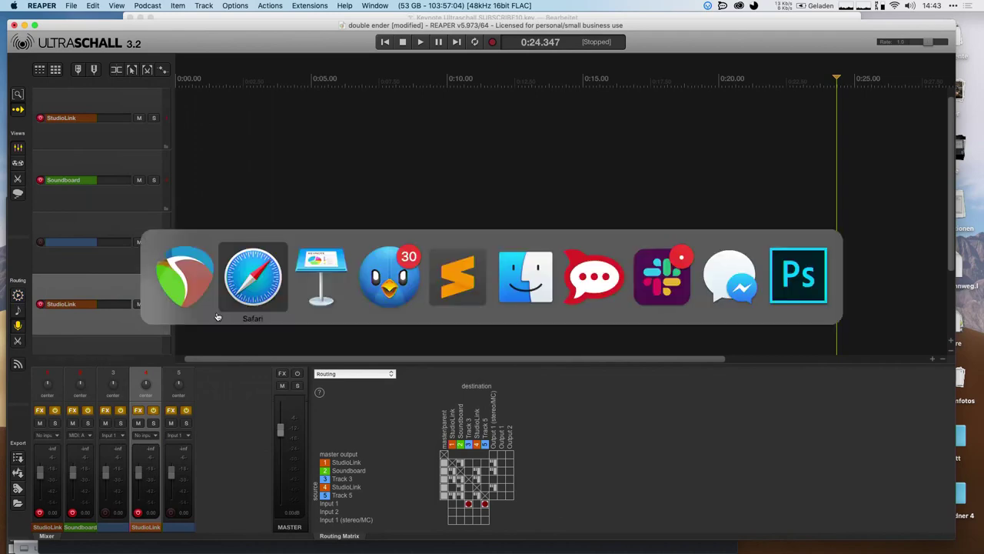
{"action": "key", "text": "super+Tab"}
{"action": "left_click", "coordinate": [330, 32]}
{"action": "key", "text": "Right"}
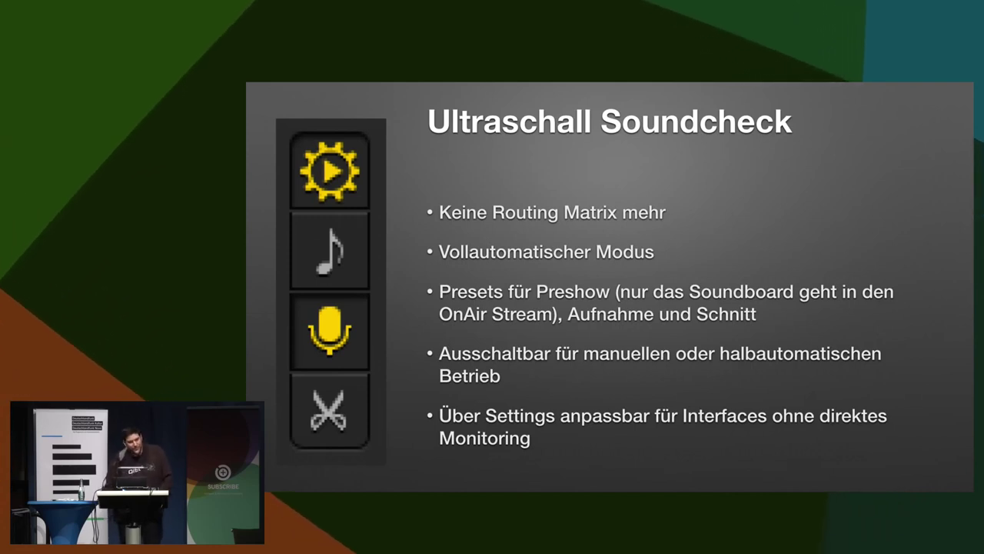
{"action": "key", "text": "Right"}
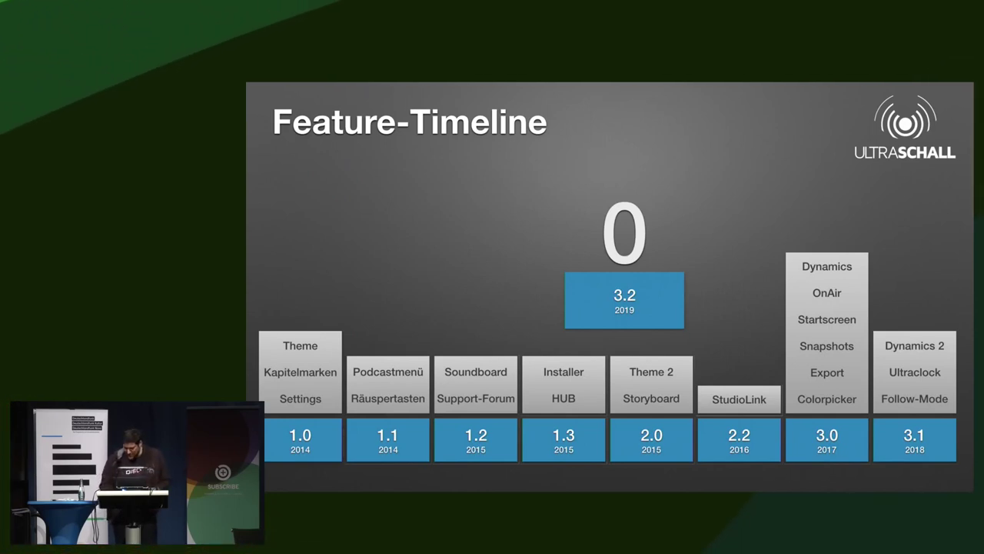
{"action": "key", "text": "Right"}
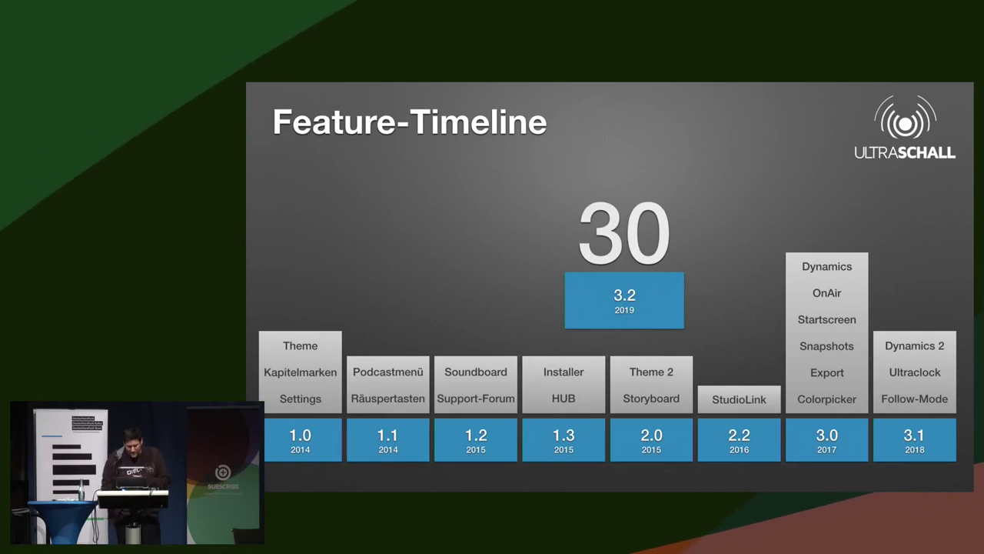